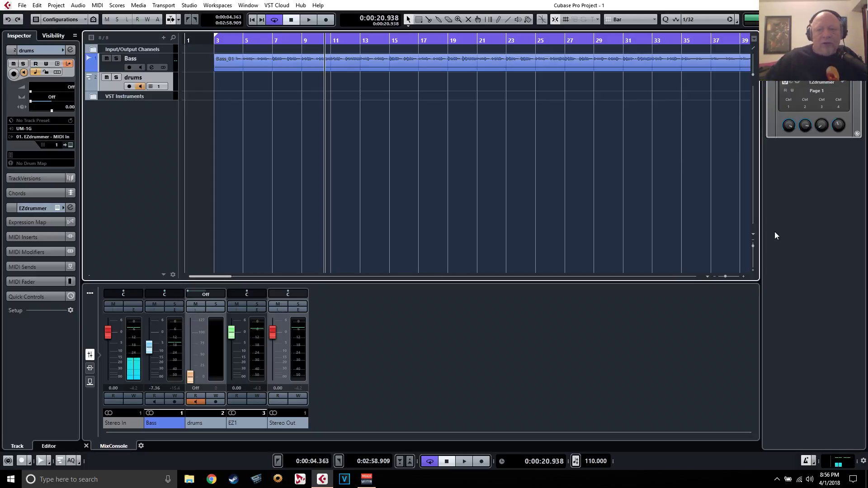
Open EZdrummer 2 and show the snare's articulations with their keys.
left_click(790, 83)
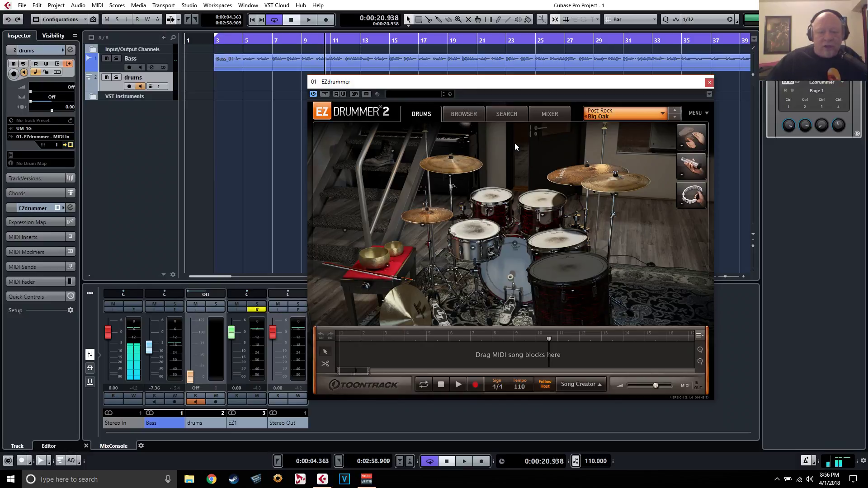
left_click(473, 248)
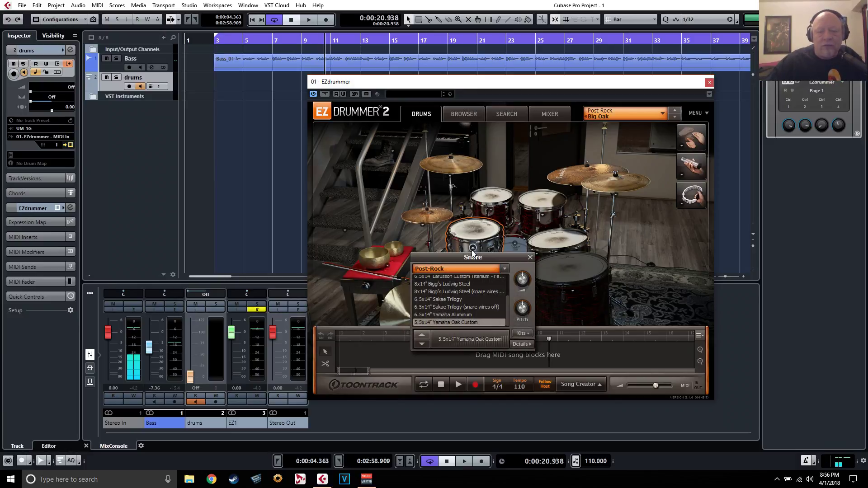
left_click(521, 344)
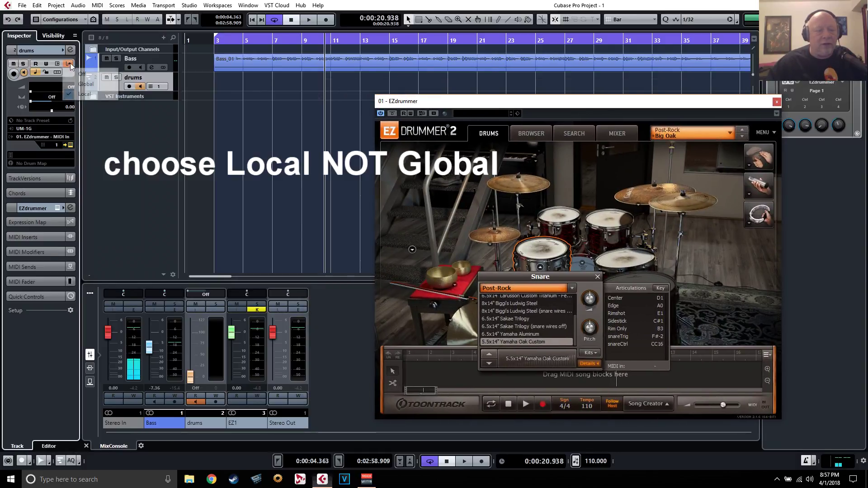
left_click(68, 64)
Open the drums track's local Input Transformer and review Modules 1–3: 40→38, 51→49, 53→51.
left_click(86, 92)
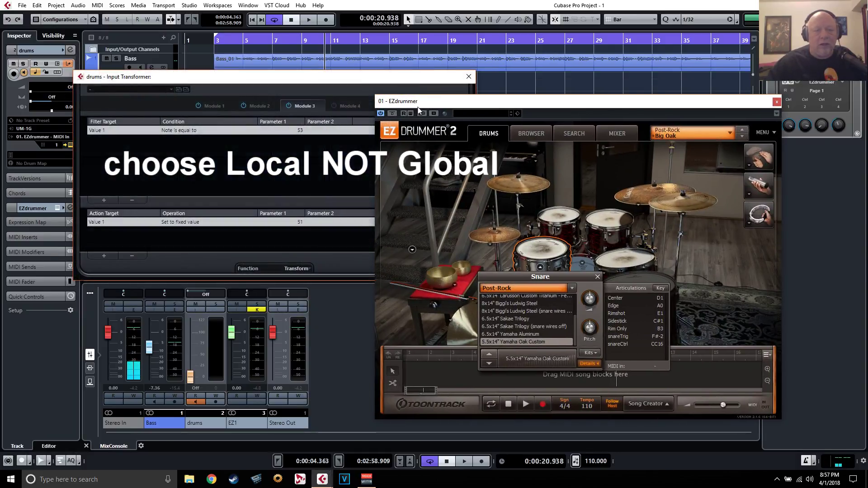
left_click_drag(256, 78, 232, 63)
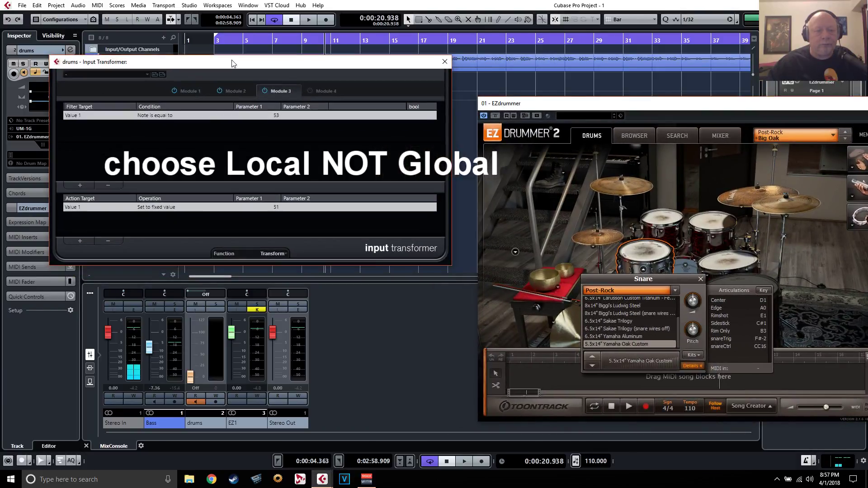
left_click(186, 90)
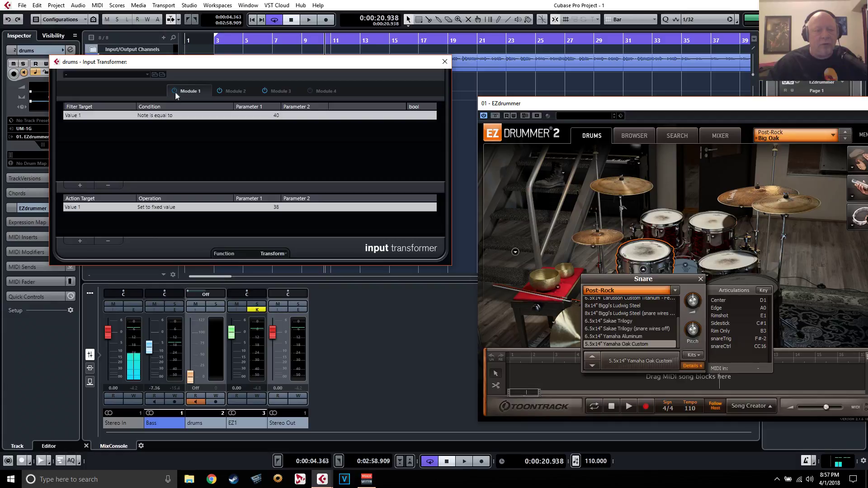
left_click(232, 92)
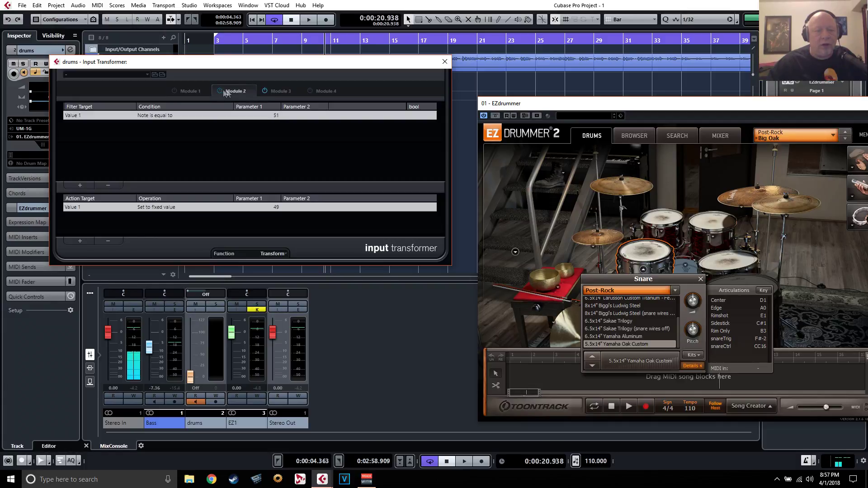
left_click(261, 93)
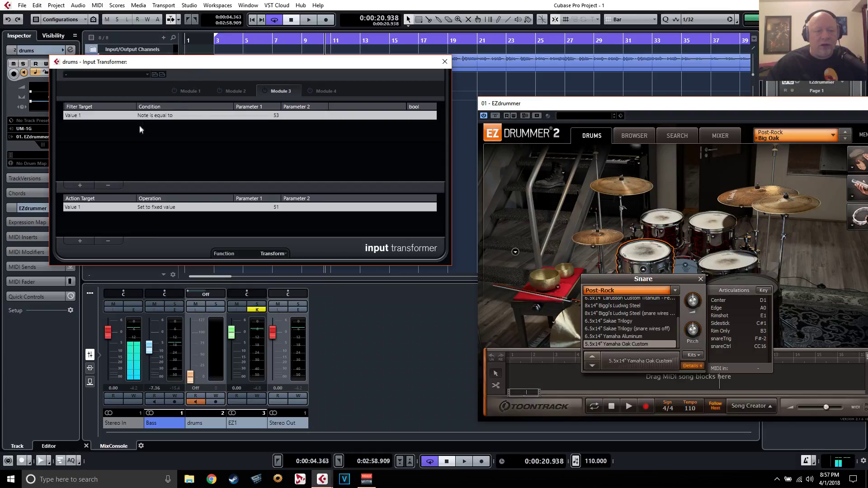
left_click(190, 91)
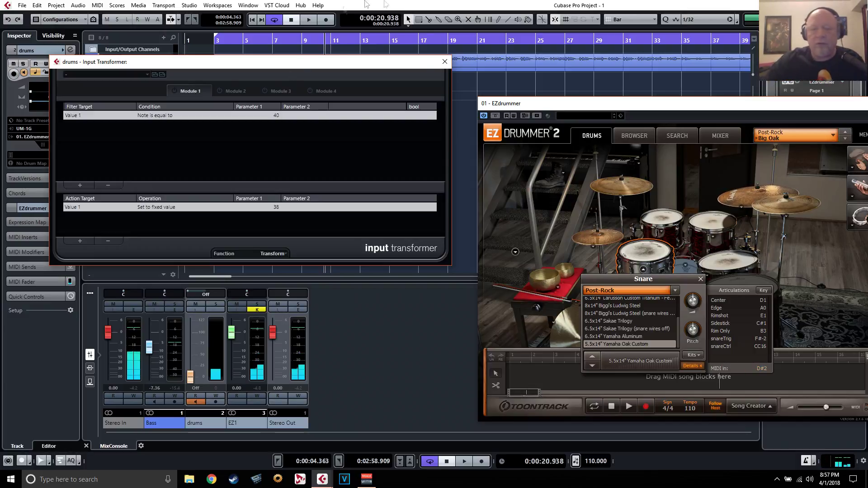
left_click(741, 206)
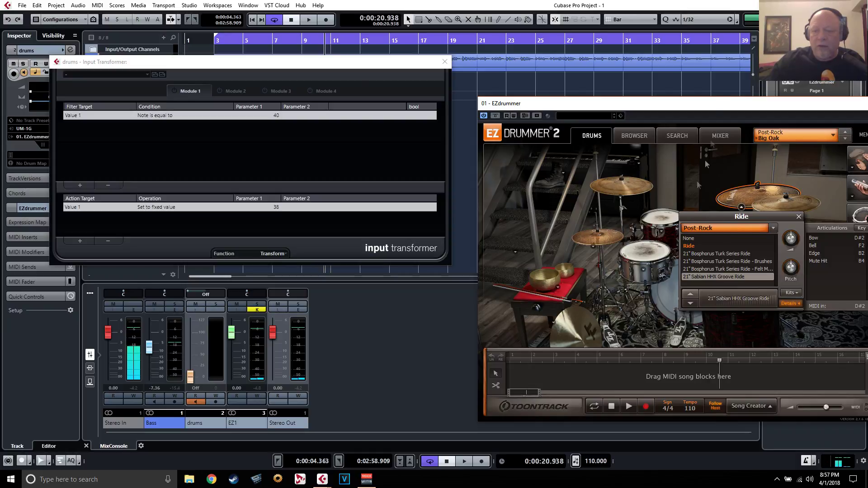
Show ride note numbers (Bow 51, Bell 53, Edge 59, Mute Hit 83); reset Module 1's filter to Value 1.
left_click_drag(712, 106, 638, 102)
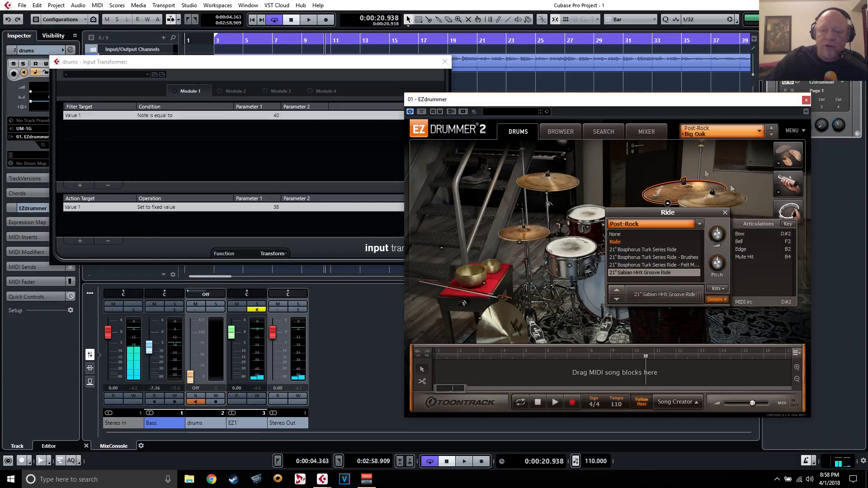
left_click(789, 224)
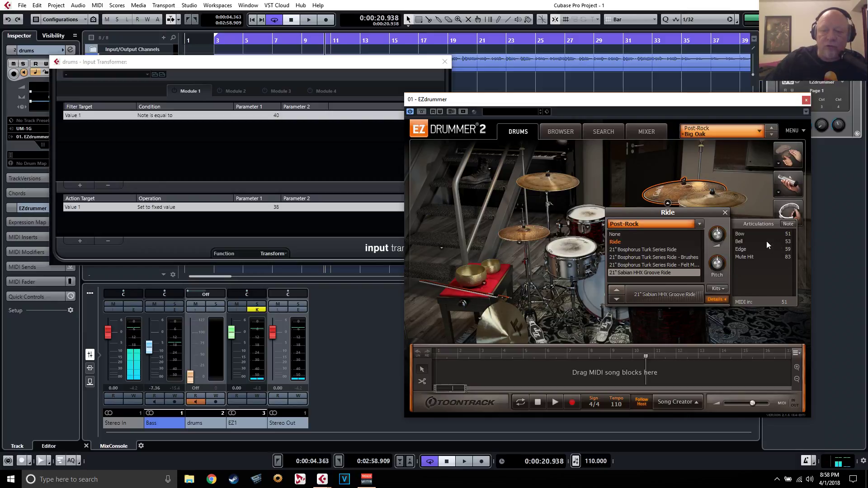
mouse_move(766, 244)
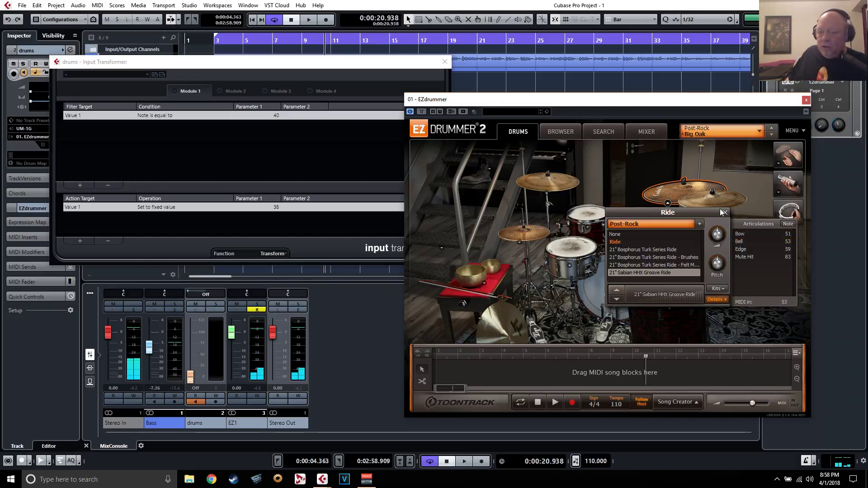
left_click(722, 212)
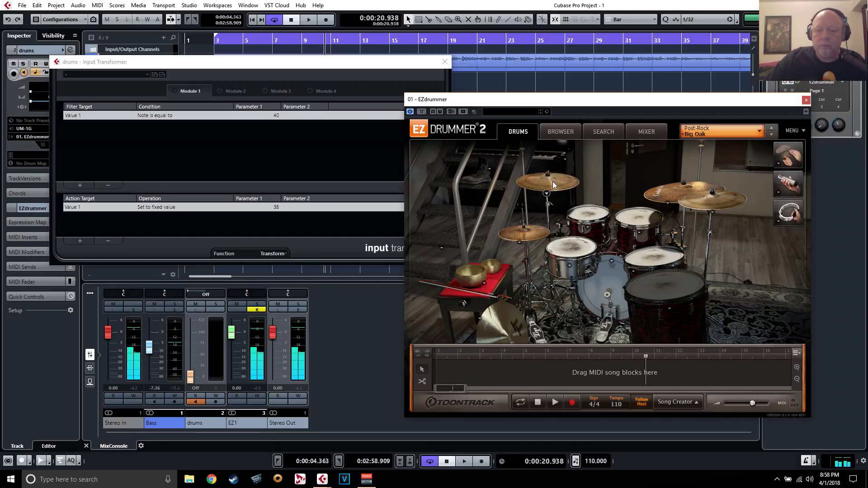
left_click(666, 203)
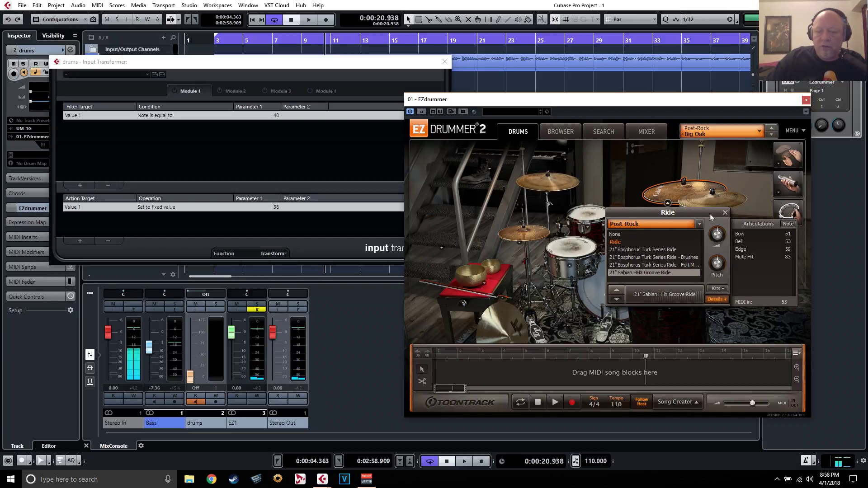
left_click(100, 116)
left_click(93, 126)
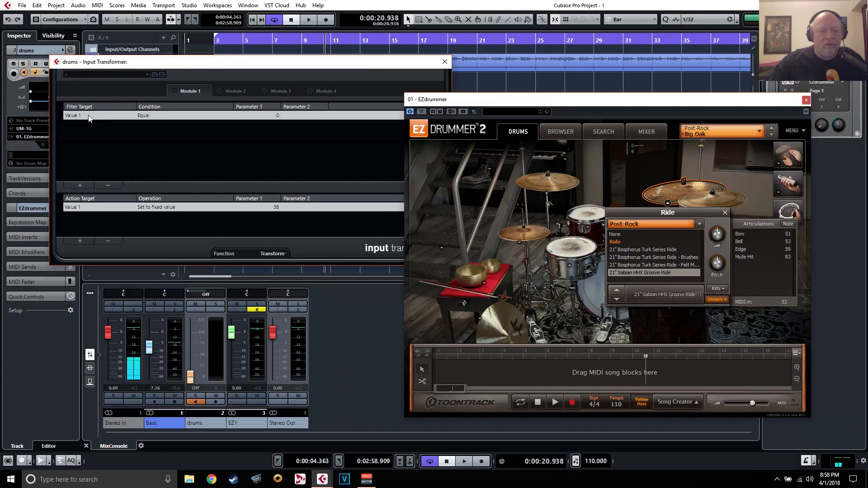
Set Module 1's filter condition to 'Note is equal to' 53.
left_click(140, 115)
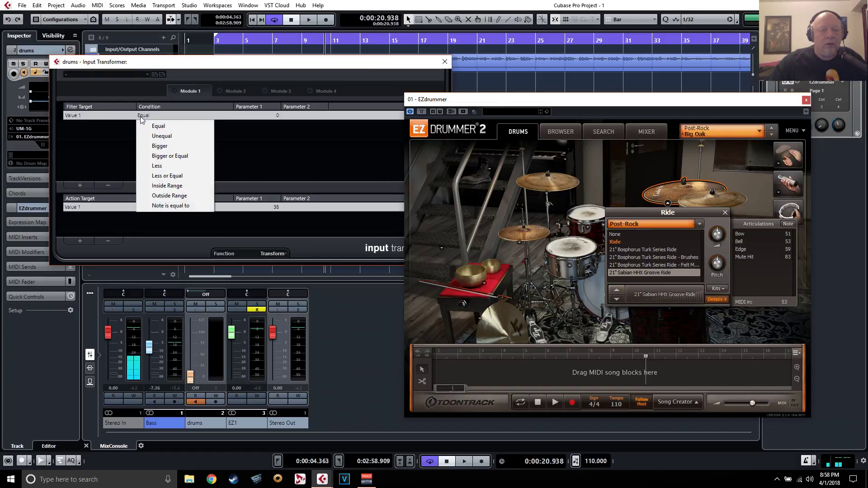
left_click(176, 206)
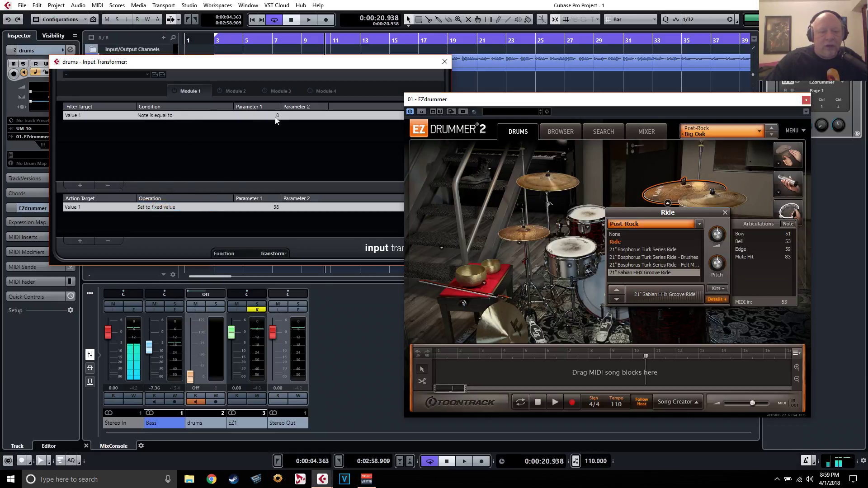
left_click(276, 116)
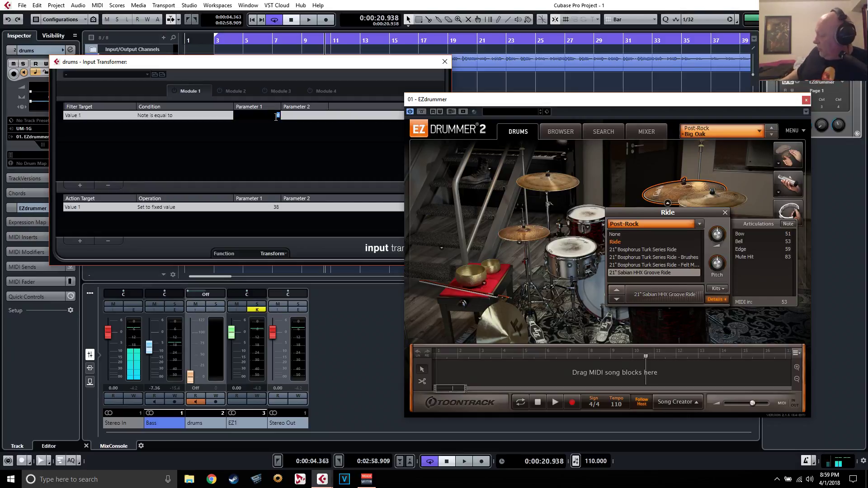
type("53")
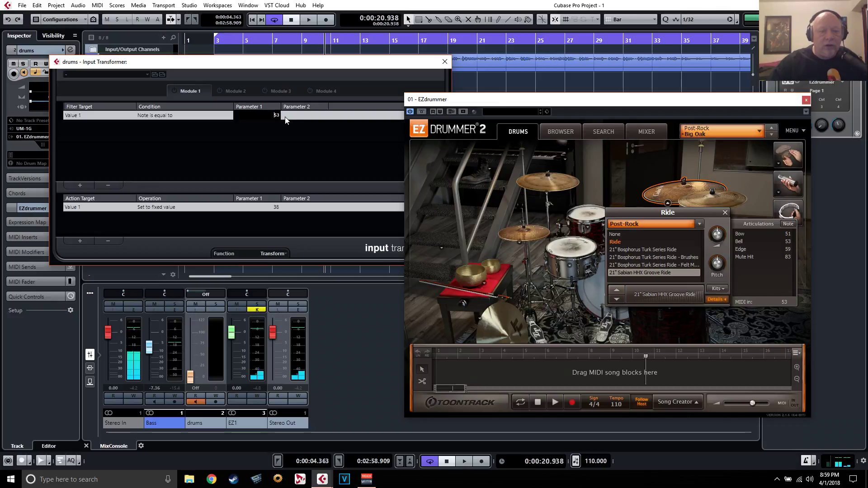
key("Return")
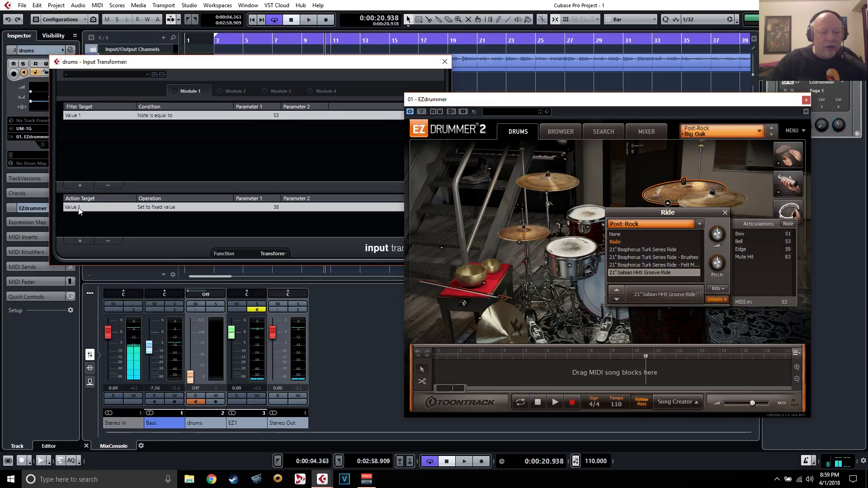
Set Module 1's action to Value 1 with 'Set to fixed value'.
left_click(100, 208)
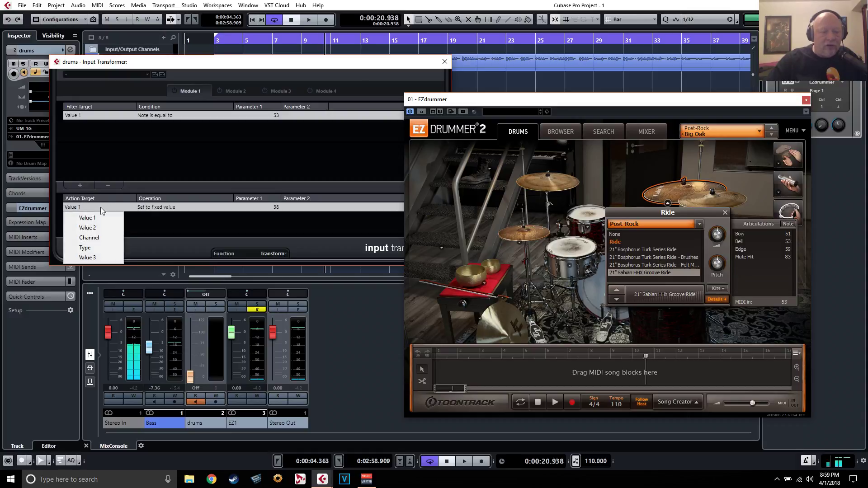
left_click(98, 218)
left_click(163, 207)
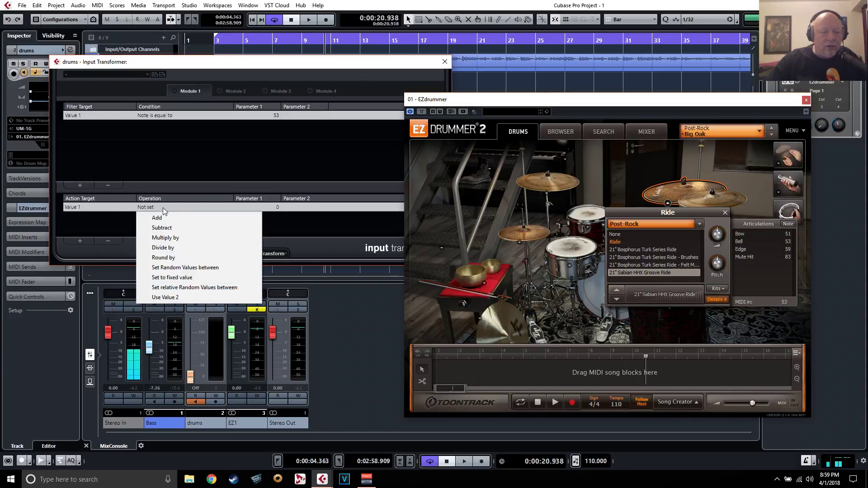
left_click(187, 277)
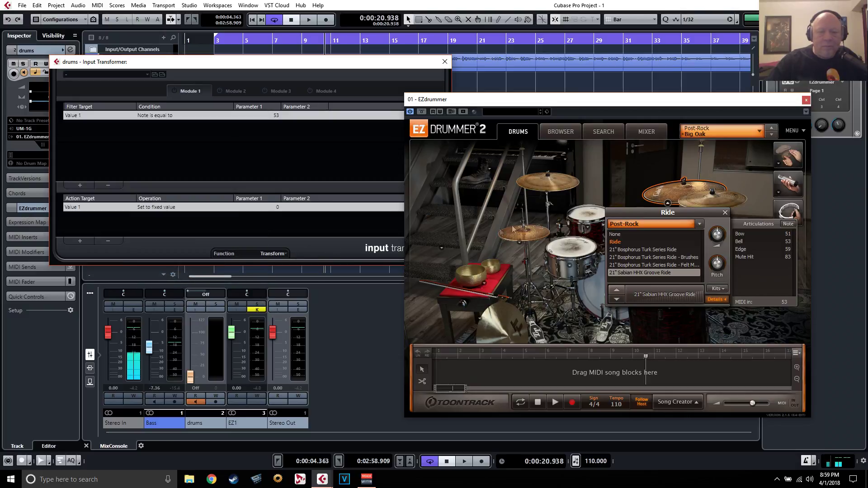
left_click(547, 193)
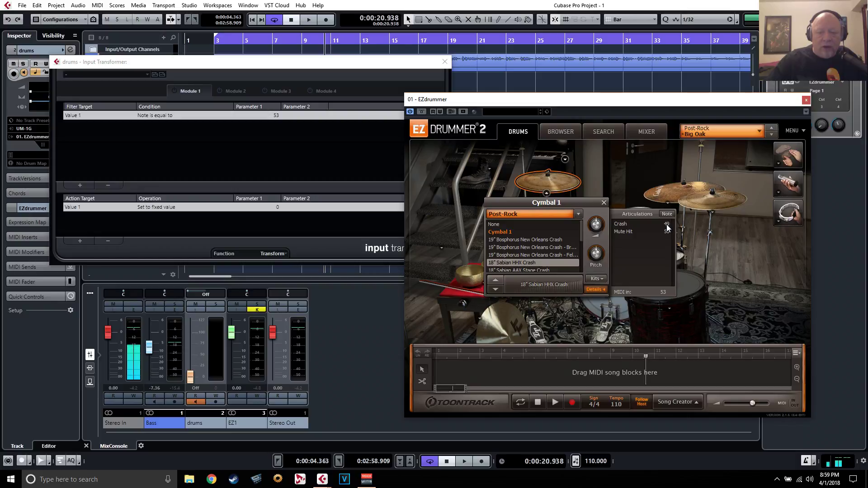
Set Module 1's action fixed value to 49, the crash cymbal's Crash note.
left_click(275, 207)
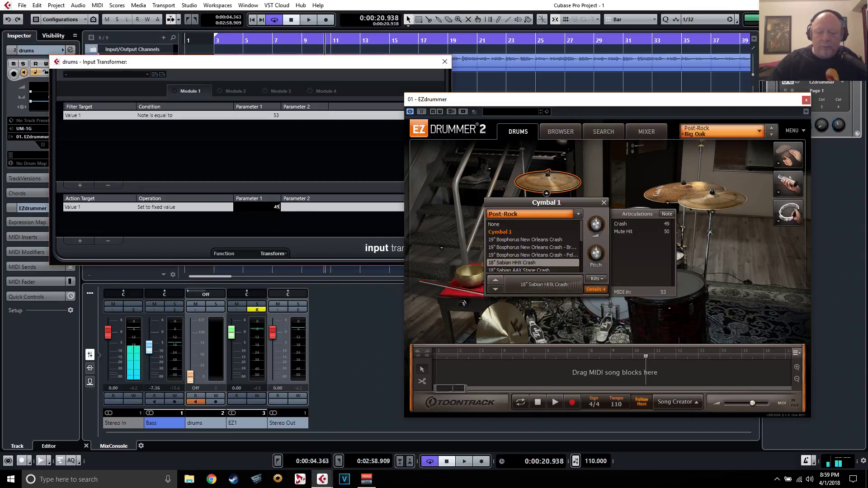
key("Return")
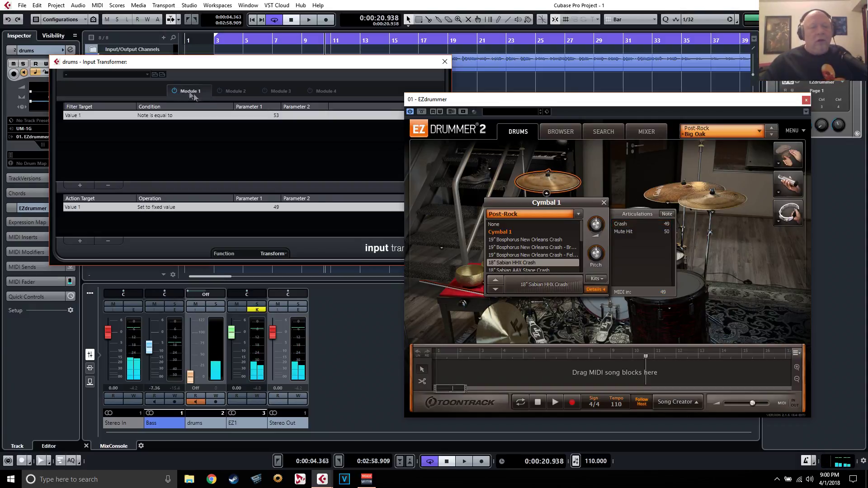
Switch to Module 2 and show the snare's articulation note numbers in EZdrummer.
left_click(235, 90)
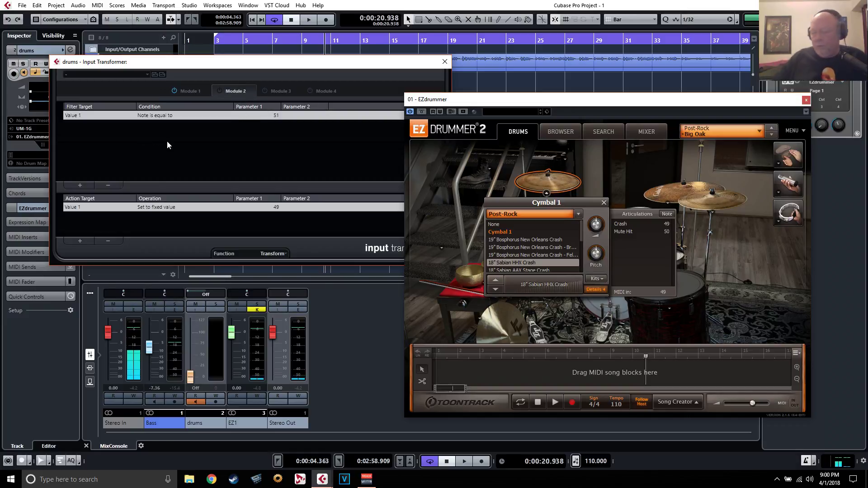
left_click(604, 203)
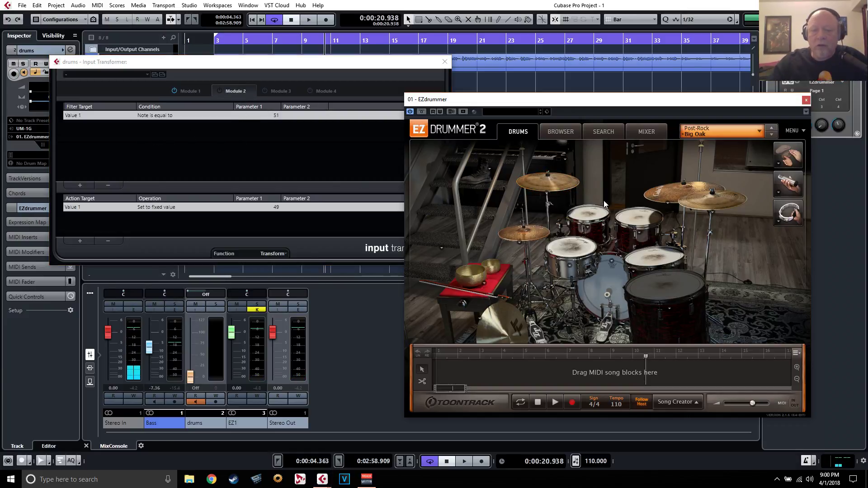
left_click(569, 267)
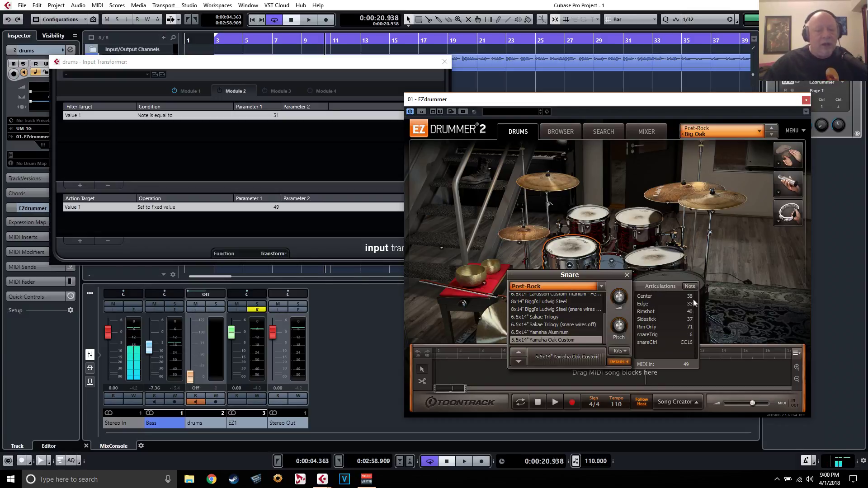
mouse_move(690, 311)
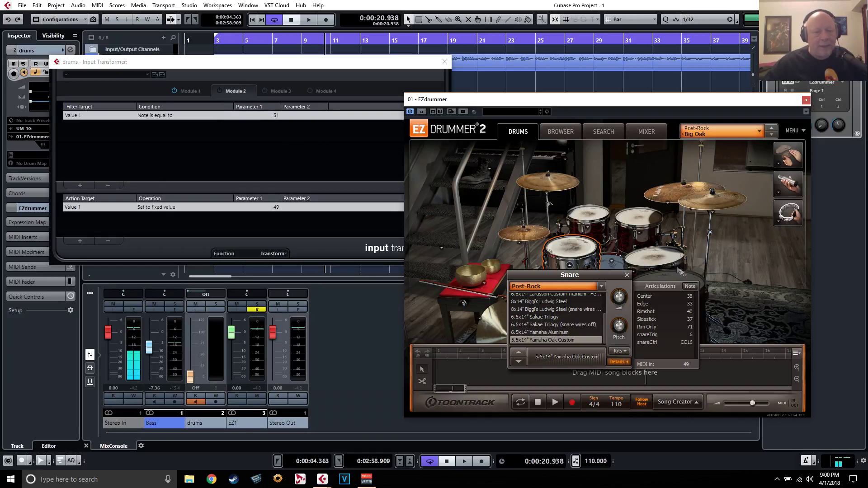
Set Module 2's filter to Value 1 'Note is equal to' 40.
left_click(91, 115)
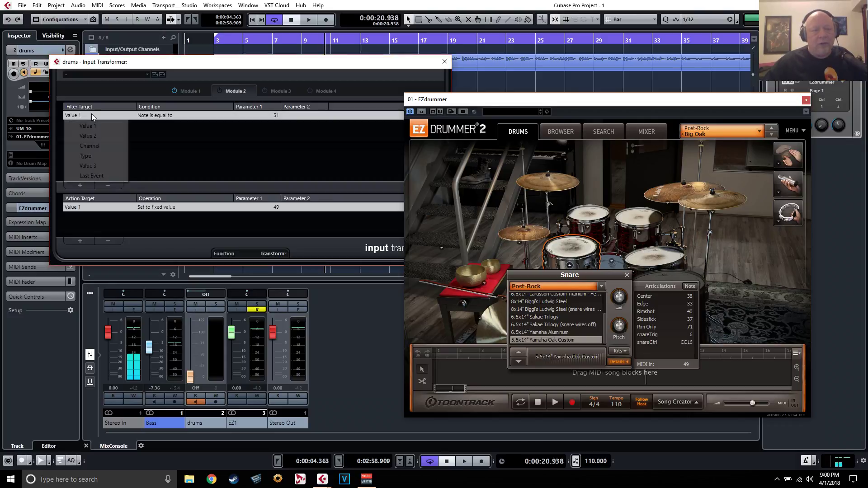
left_click(91, 127)
left_click(156, 116)
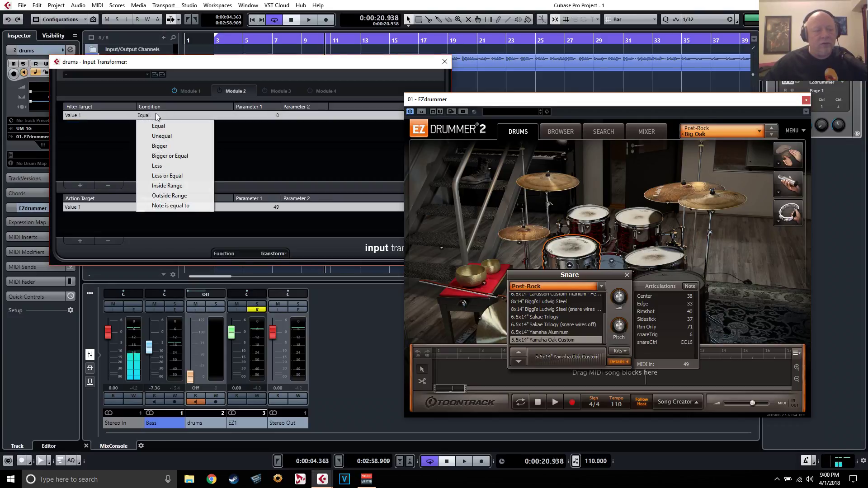
left_click(189, 205)
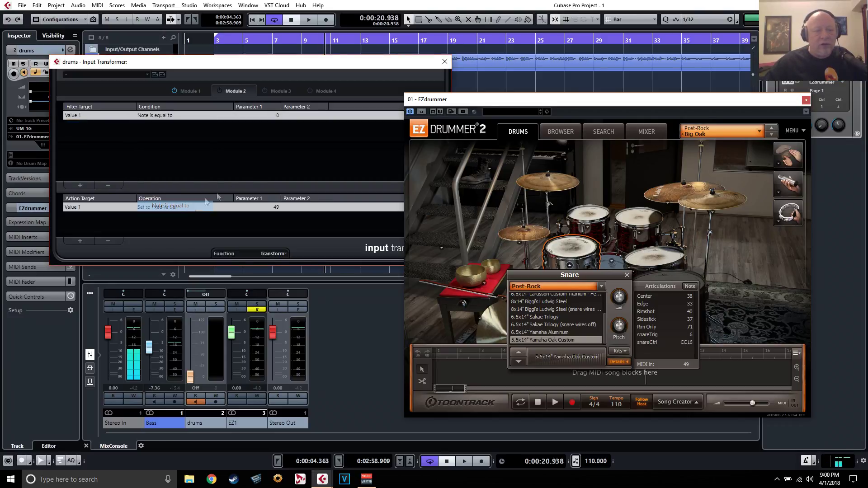
left_click(270, 116)
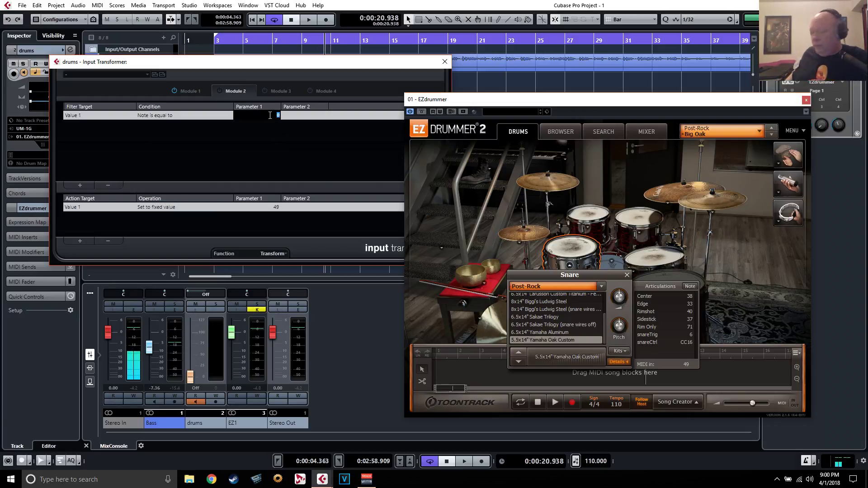
type("40")
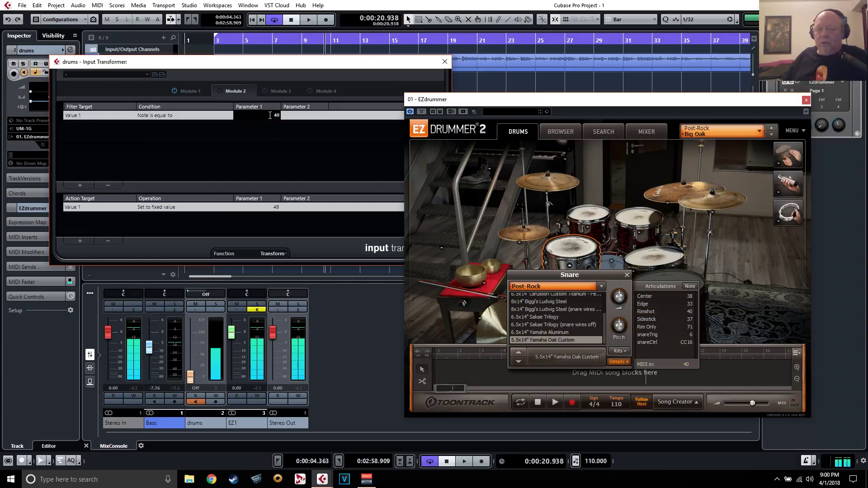
Set Module 2's action to Value 1 'Set to fixed value' 38.
left_click(83, 207)
left_click(84, 218)
left_click(161, 209)
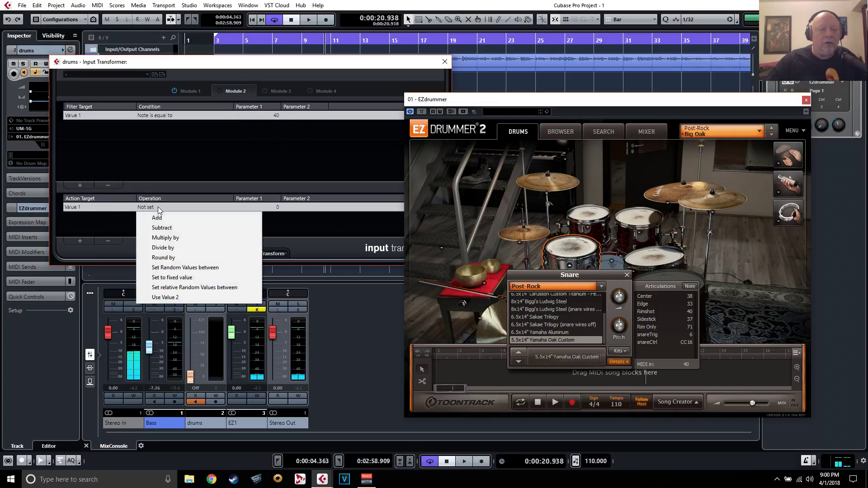
left_click(195, 278)
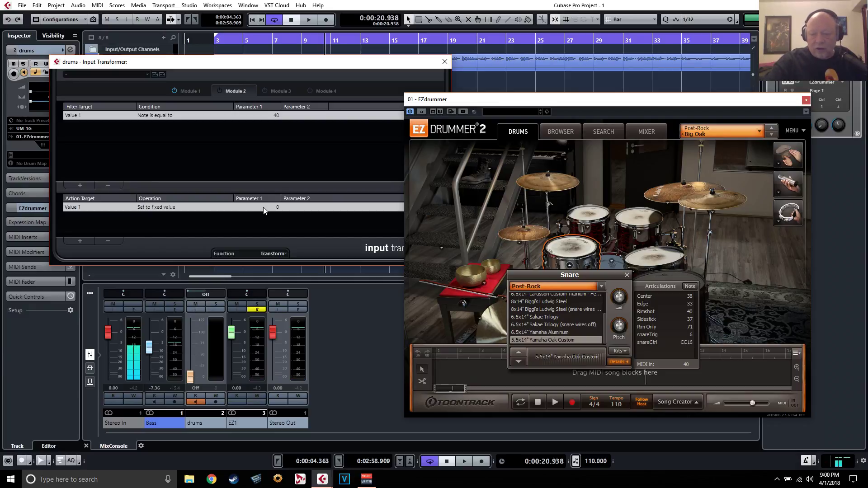
left_click(264, 207)
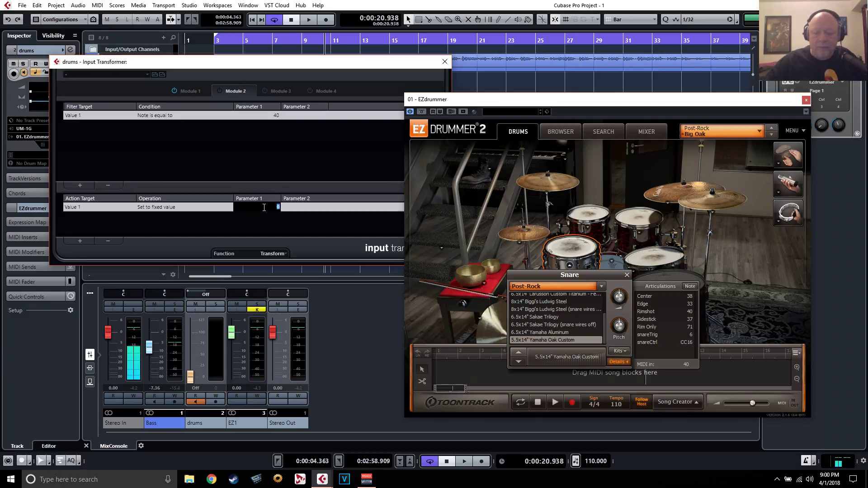
type("38")
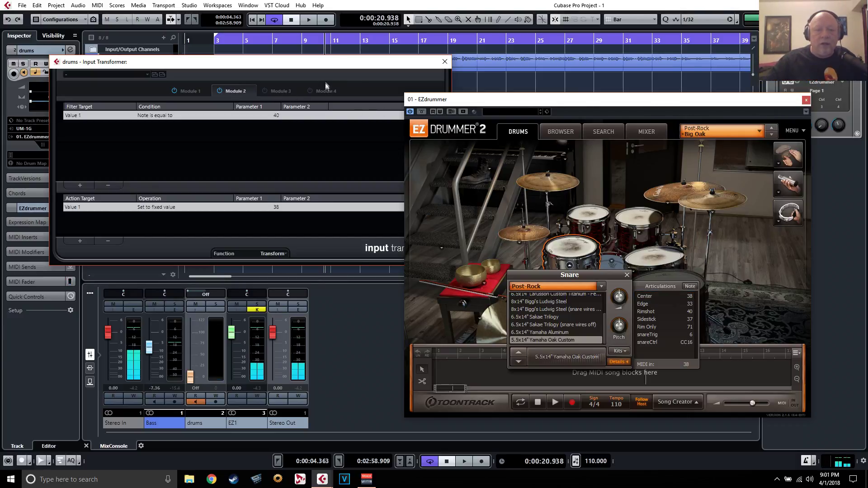
Show the hi-hat's articulation note numbers in EZdrummer, including Closed Tip 42.
left_click_drag(320, 70, 312, 70)
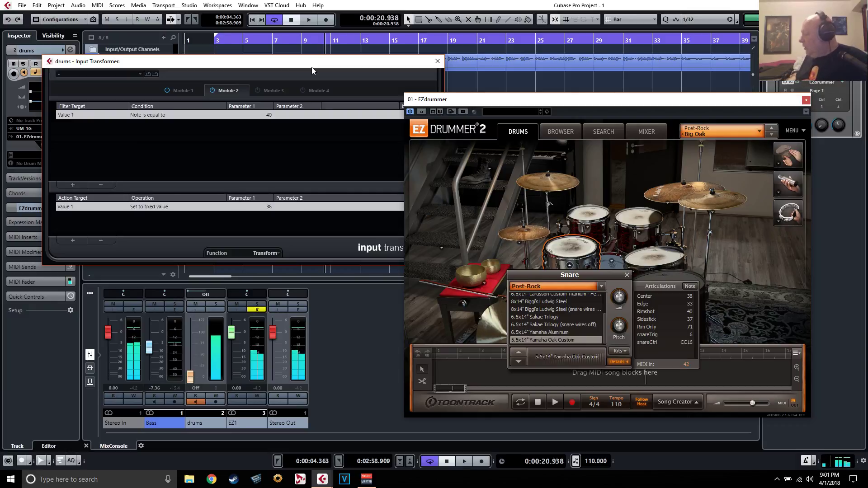
left_click(519, 242)
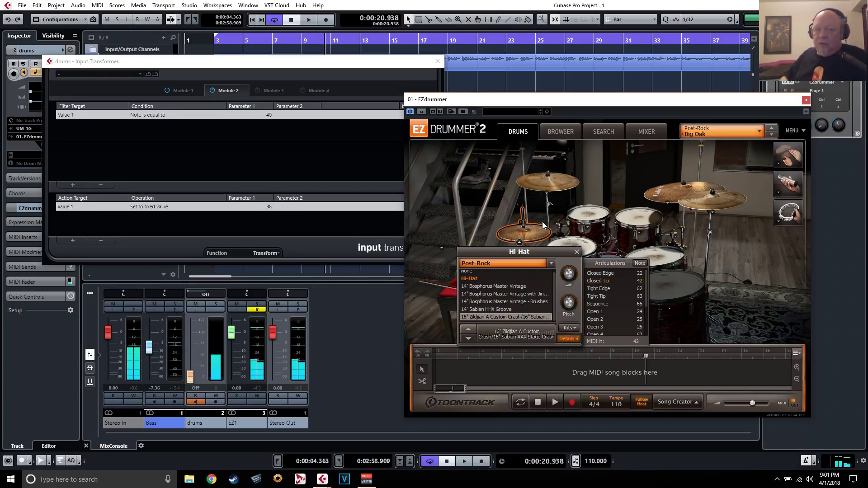
left_click(273, 90)
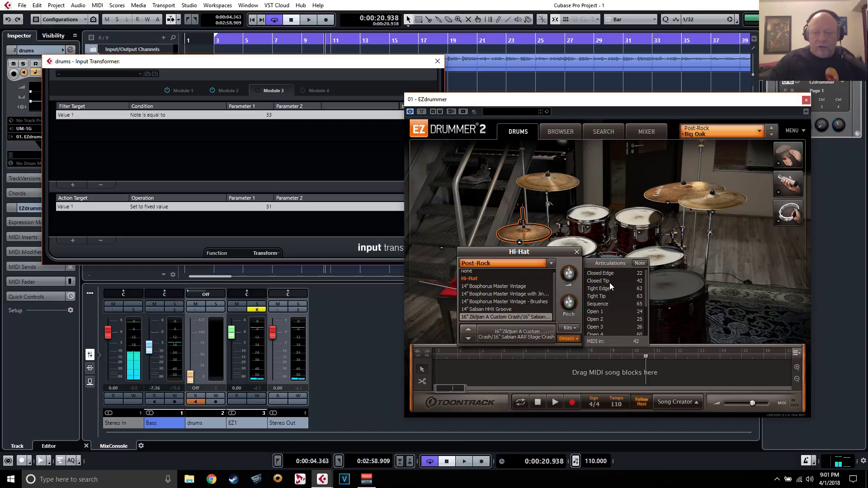
Set Module 3's filter to Value 1 'Note is equal to' 42.
left_click(86, 112)
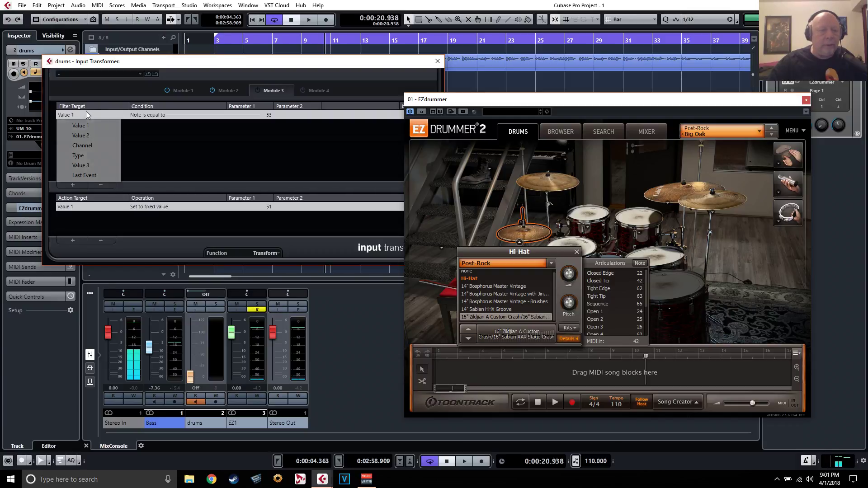
left_click(84, 126)
left_click(148, 114)
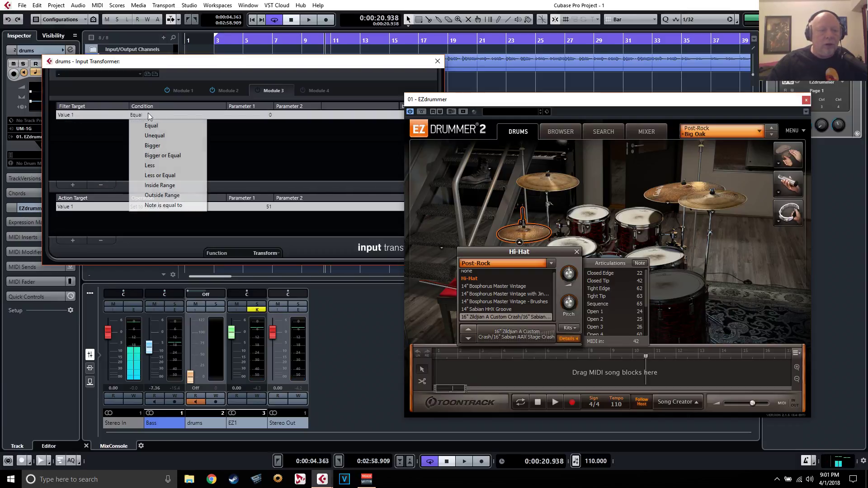
left_click(183, 205)
double_click(258, 115)
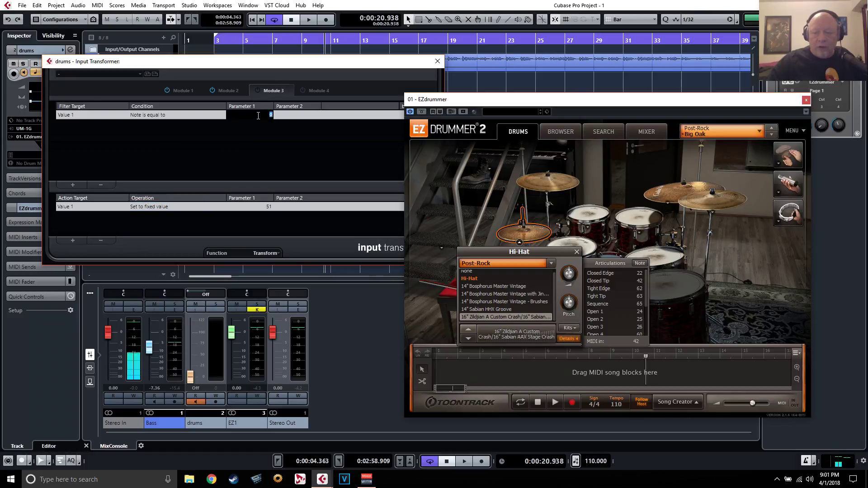
type("42")
key("Return")
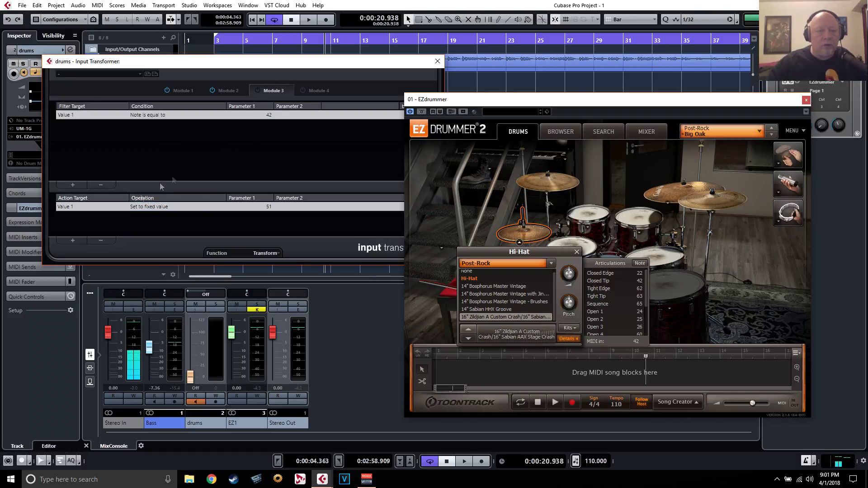
Set Module 3's action to Value 1 'Set to fixed value' 22.
left_click(87, 207)
left_click(73, 218)
left_click(146, 206)
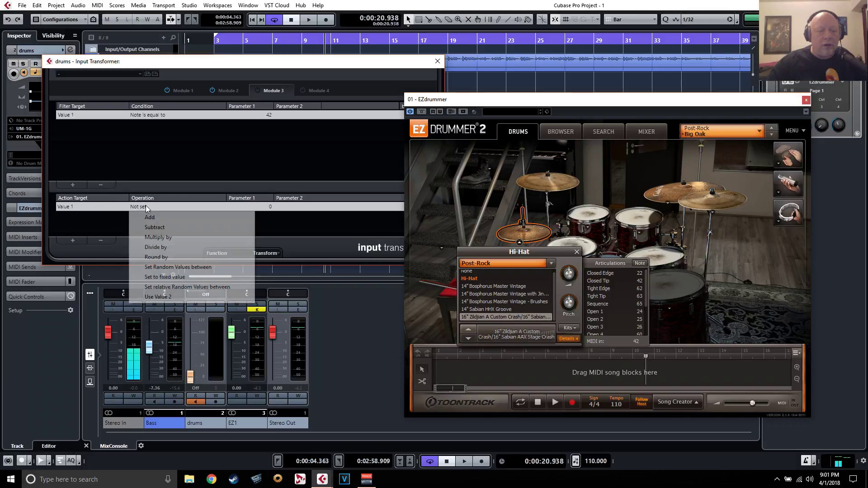
left_click(190, 277)
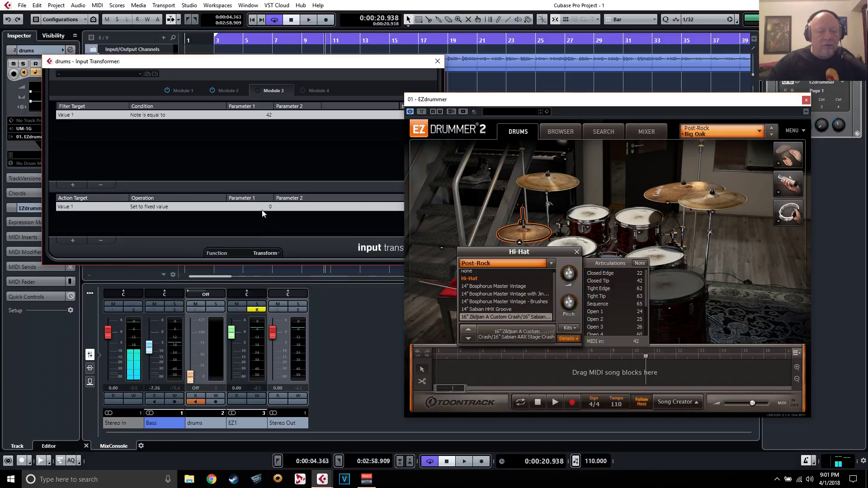
left_click(261, 207)
key("Return")
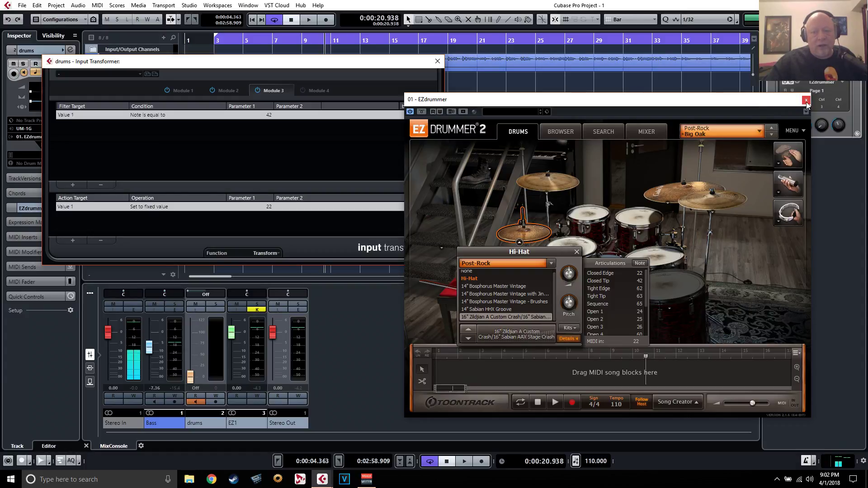
left_click(807, 101)
Close the Input Transformer and keep UM-1G as the drums track's MIDI input.
left_click(437, 61)
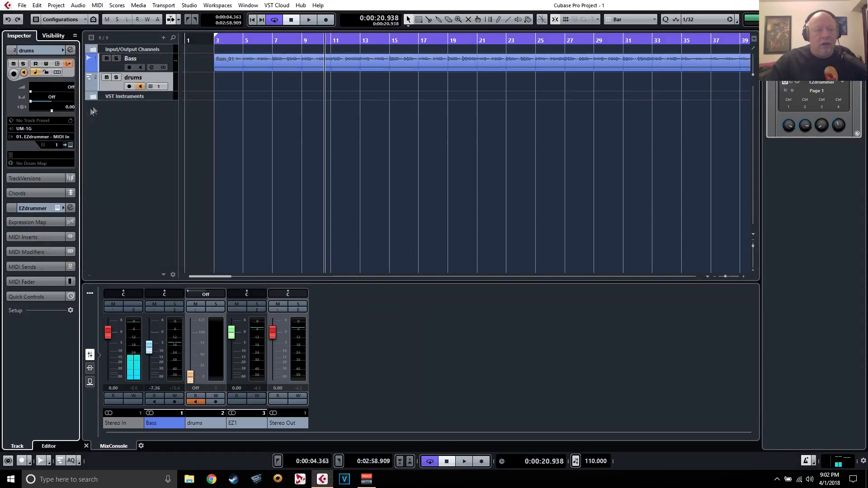
left_click(116, 86)
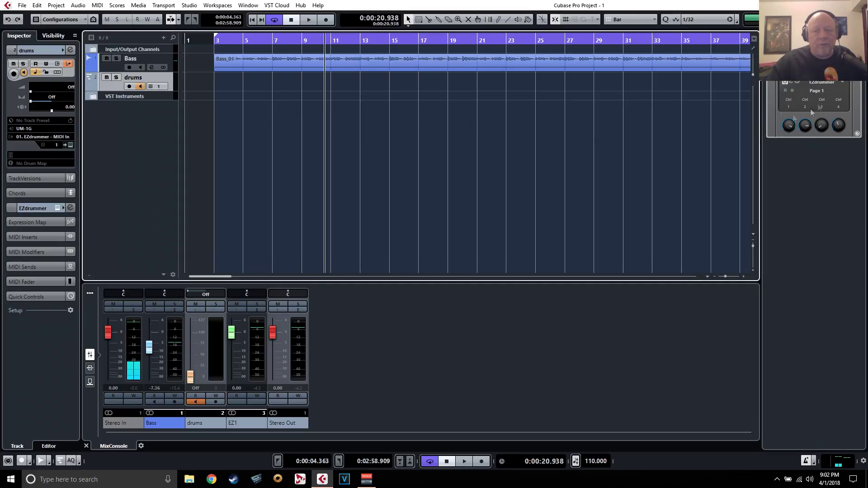
right_click(837, 172)
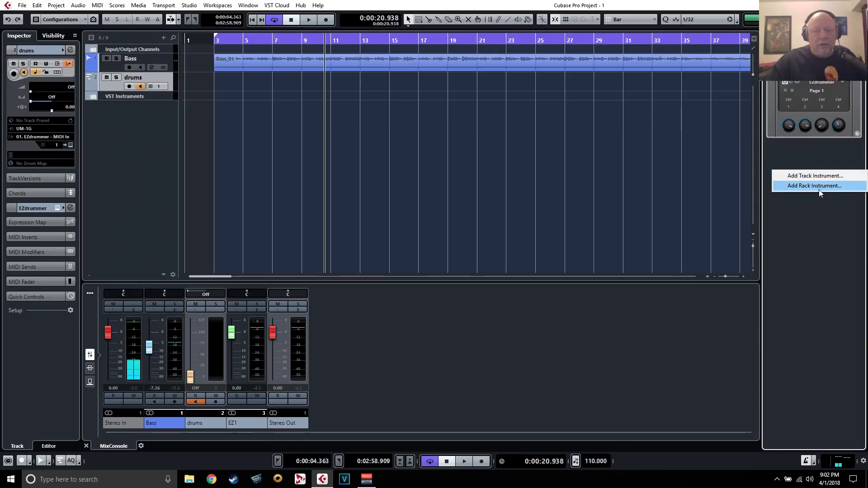
left_click(164, 145)
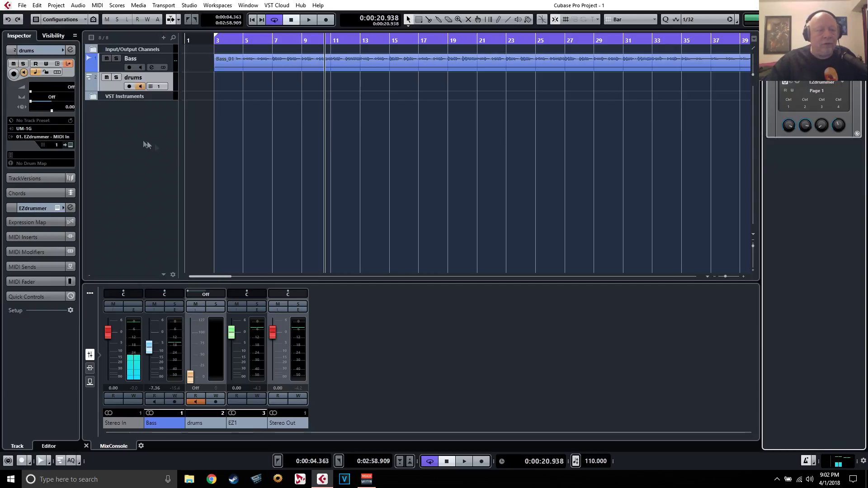
left_click(42, 132)
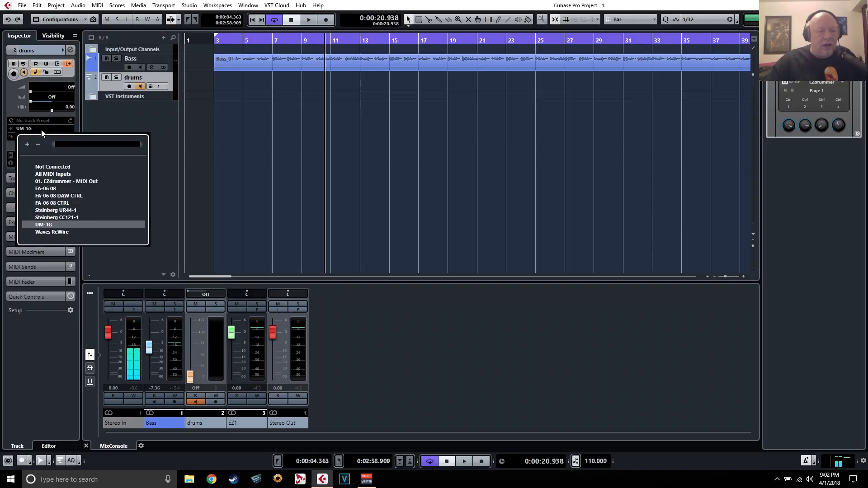
left_click(58, 224)
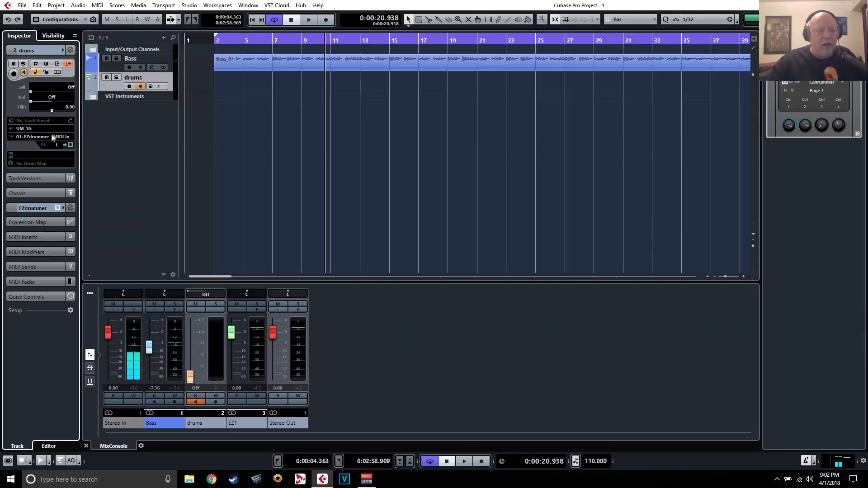